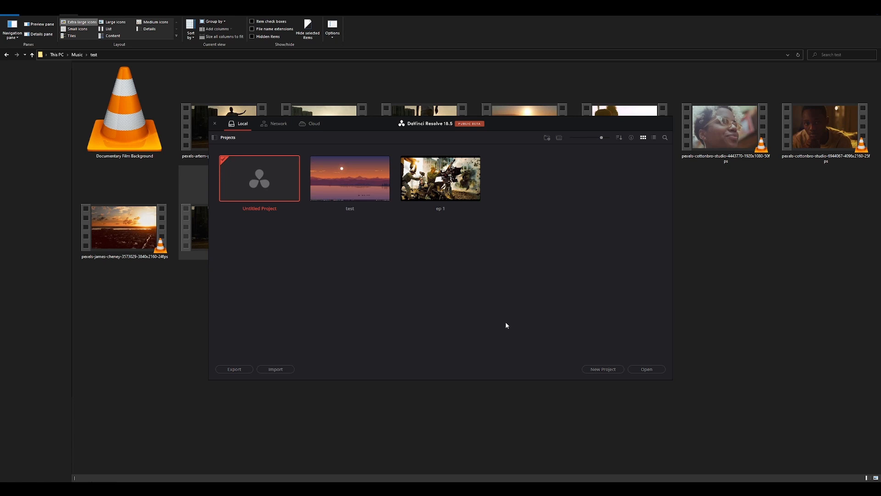
Step: Create a new project with the default name Untitled Project 1 and switch to the Edit page
left_click(602, 370)
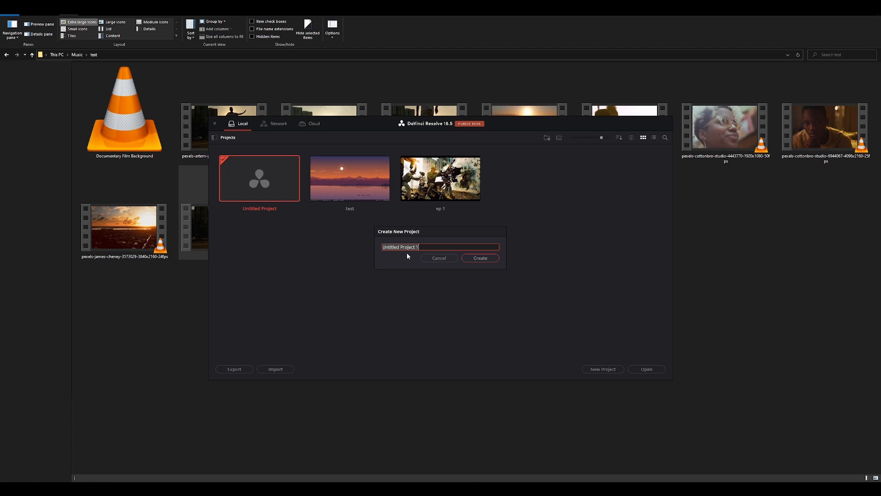
left_click(473, 258)
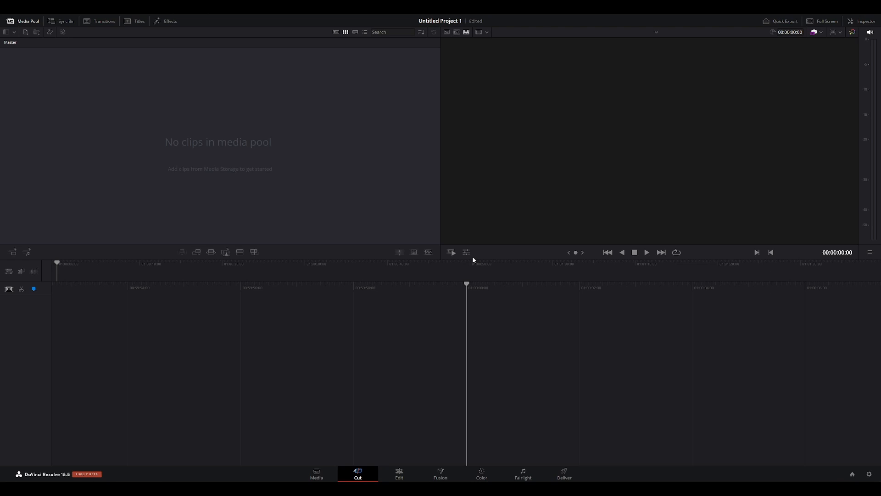
left_click(318, 473)
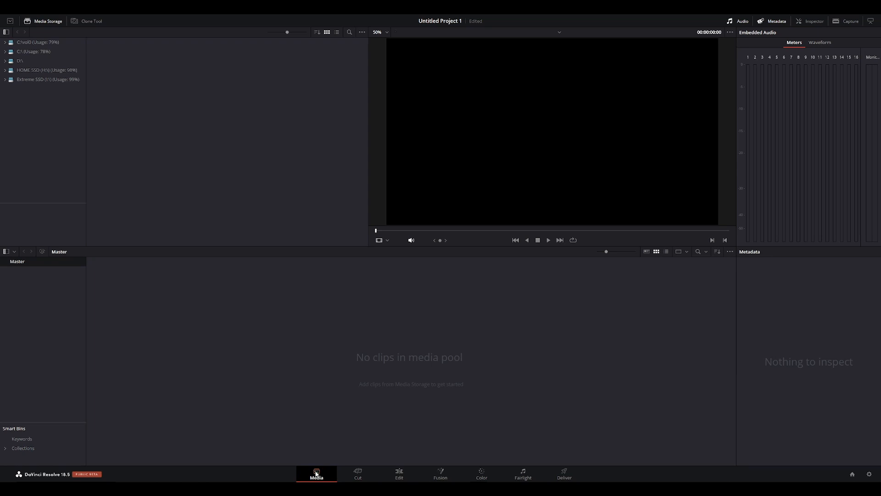
left_click(406, 477)
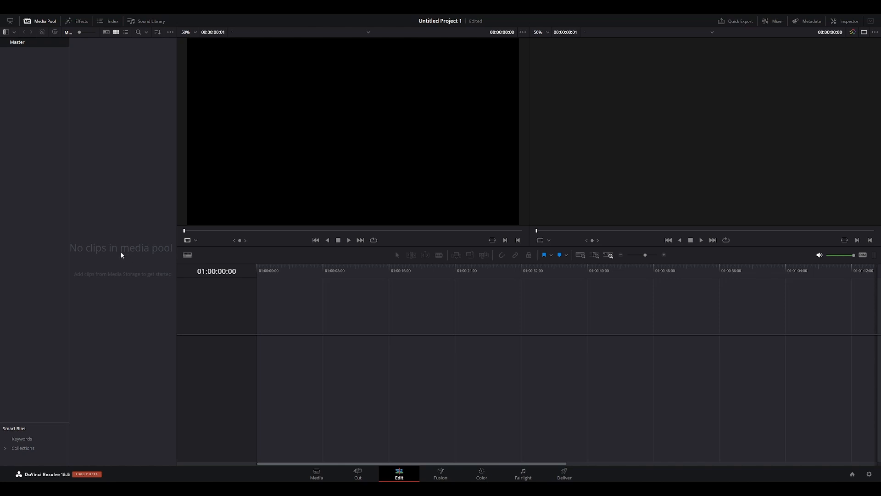
Step: Import all media files from the test folder into the media pool without changing the project frame rate
right_click(113, 239)
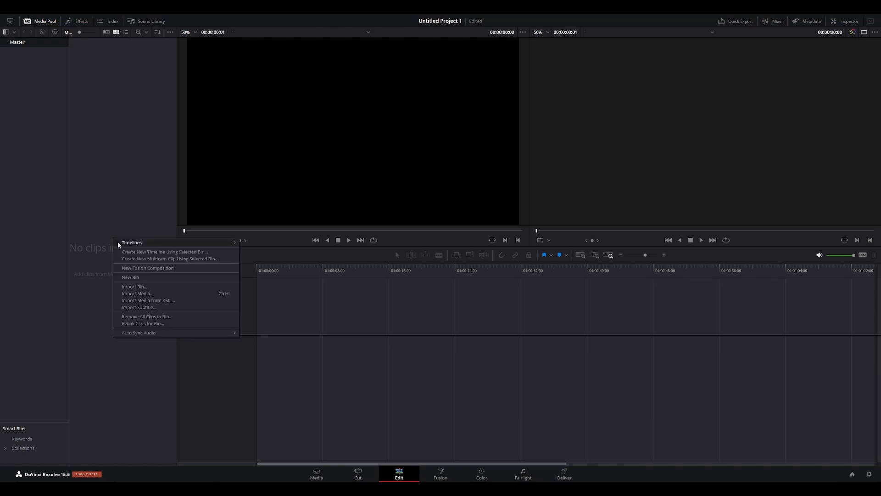
left_click(138, 293)
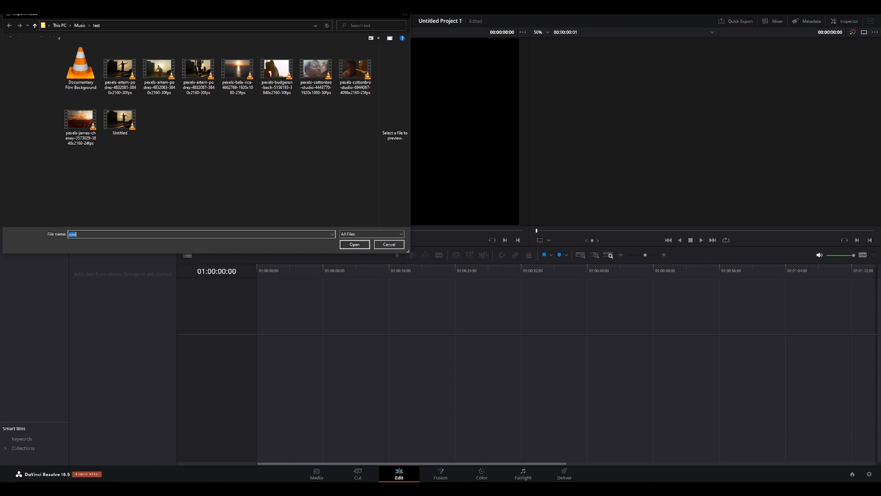
left_click_drag(84, 166, 345, 68)
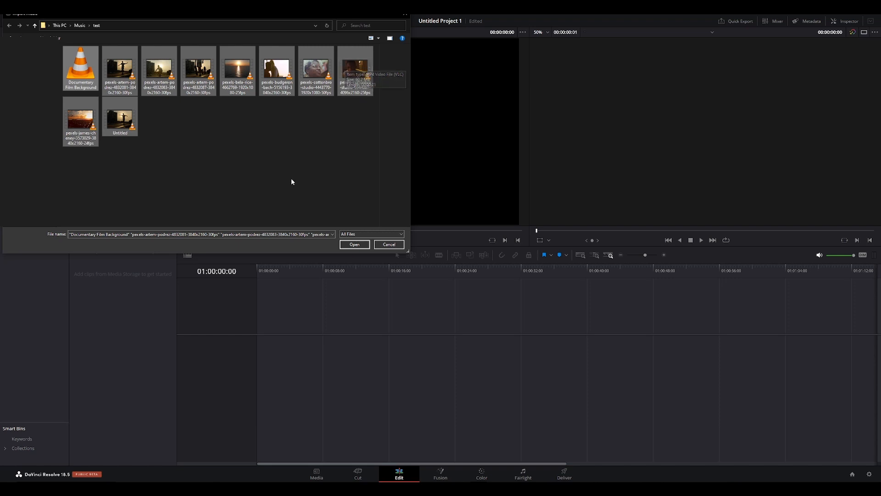
left_click(355, 245)
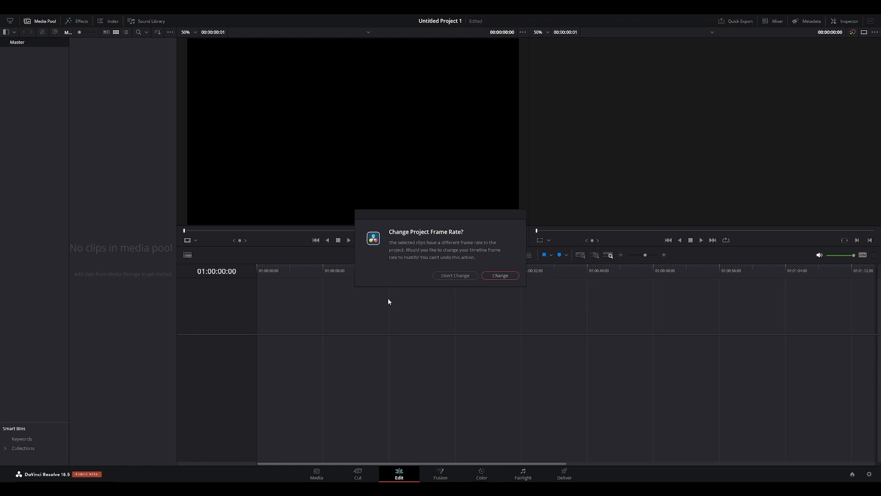
left_click(455, 275)
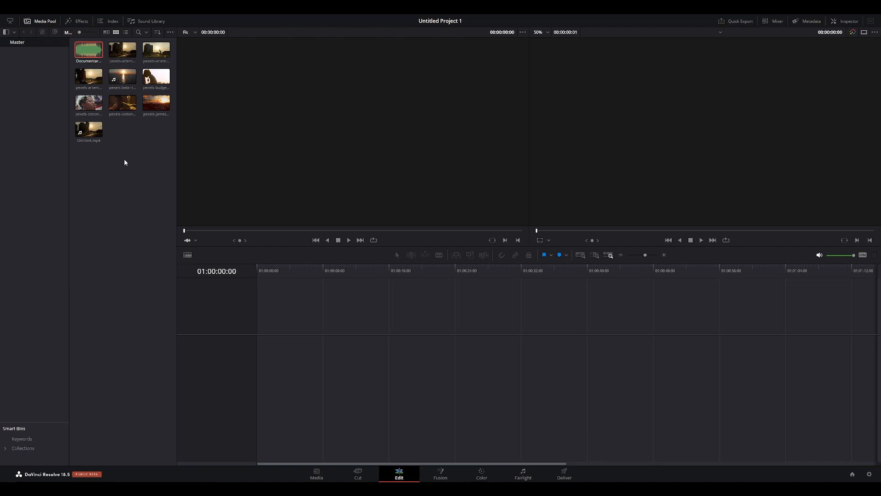
Step: Place Documentary Film Background.wav at the timeline's start and the first skateboarder clip above it at the start of Video 1
double_click(86, 56)
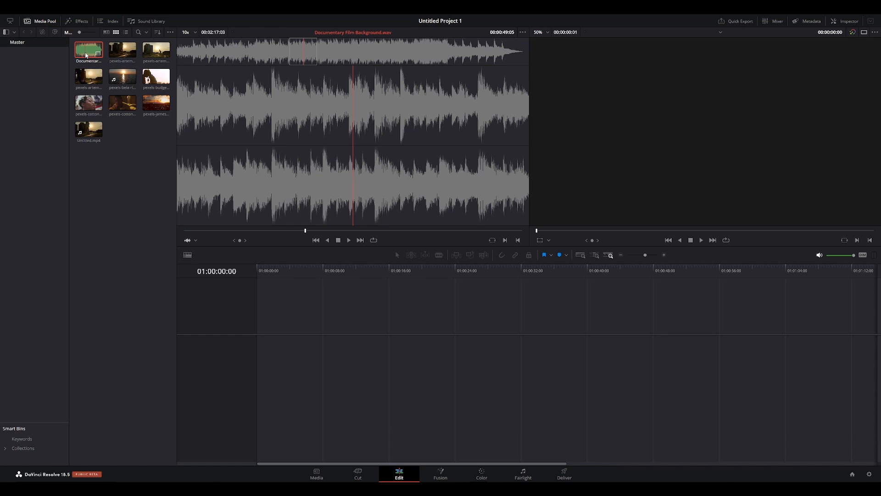
left_click_drag(85, 55, 317, 402)
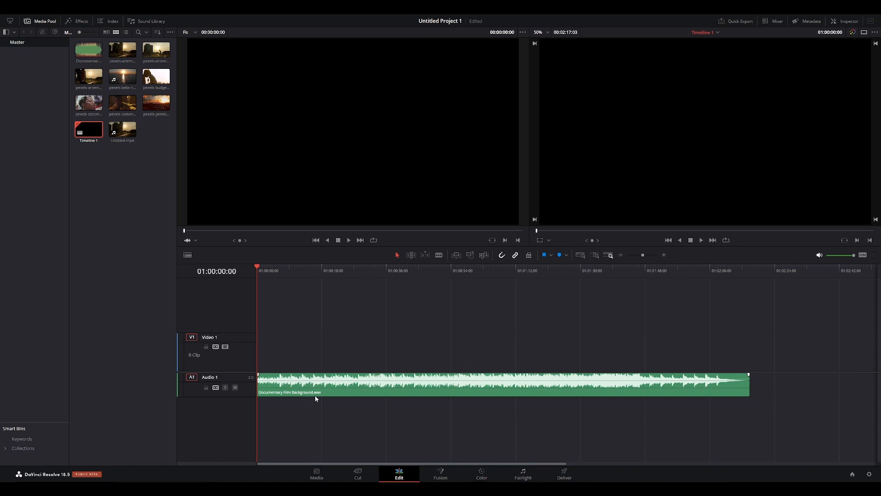
left_click(116, 54)
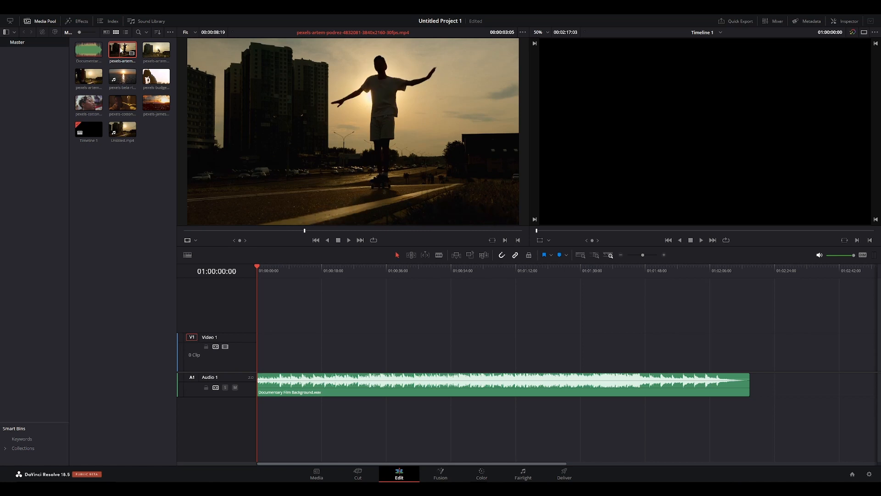
left_click_drag(120, 49, 260, 356)
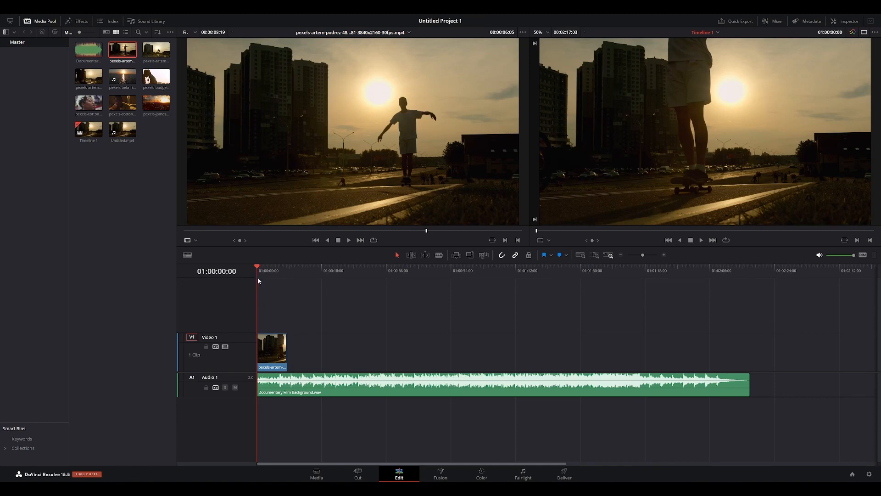
Step: Play the timeline from the start and stop the playhead at 01:00:05:06
key("space")
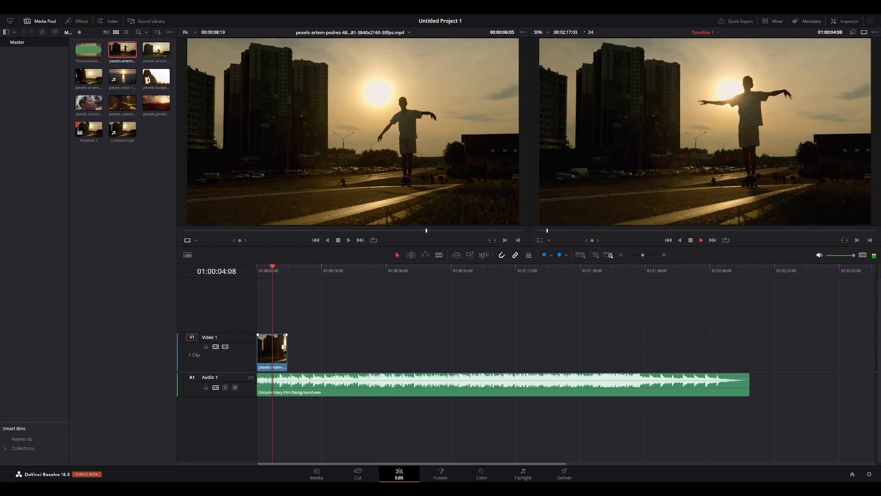
key("space")
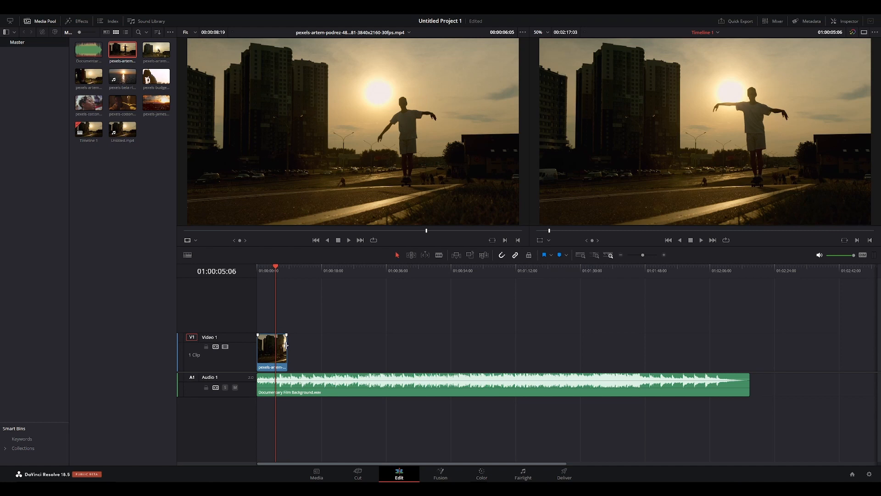
Step: Try trimming the end of the skateboarder clip back to the playhead, and undo the trim
left_click_drag(286, 345, 277, 345)
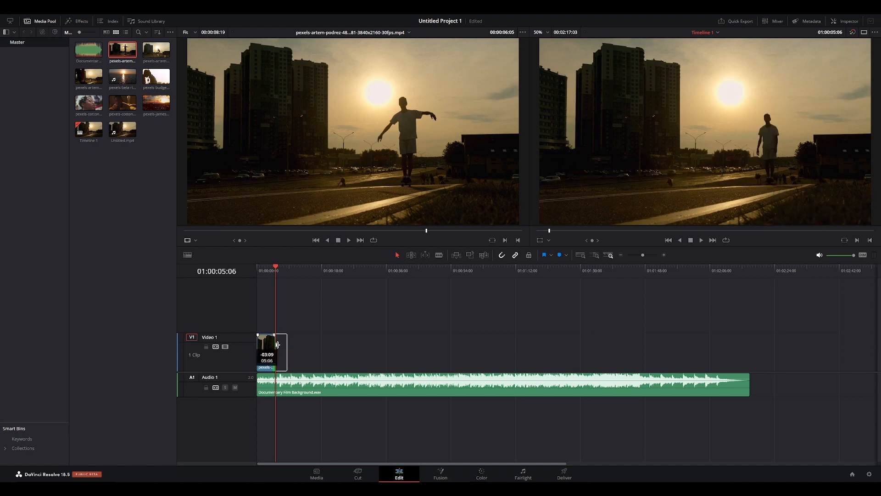
left_click_drag(277, 344, 277, 345)
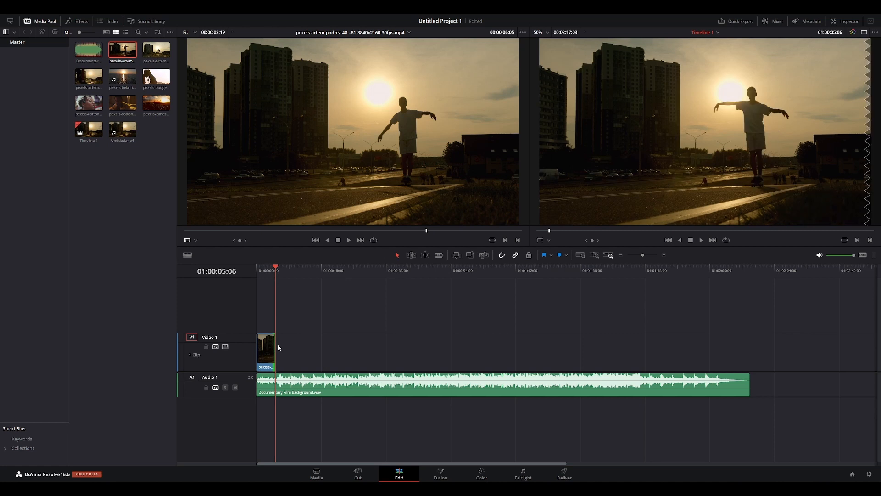
key("ctrl+z")
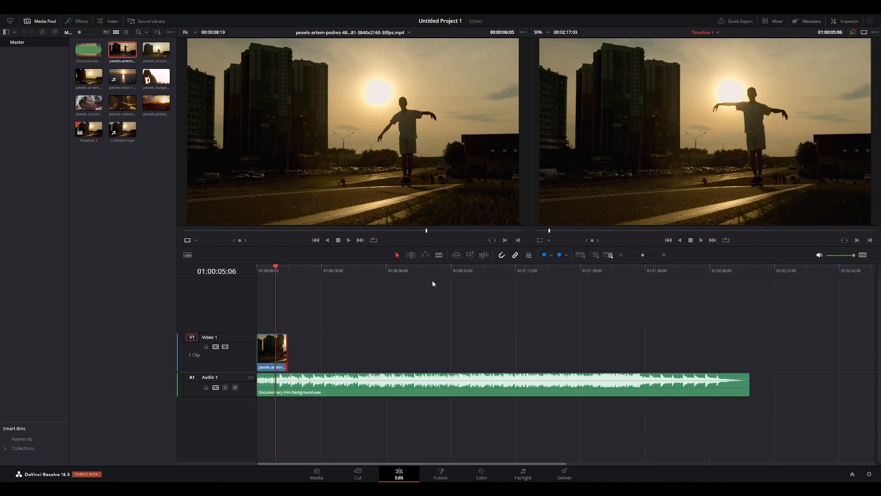
Step: Split the skateboarder clip at the playhead with the Blade tool and delete the part after the cut
left_click(439, 255)
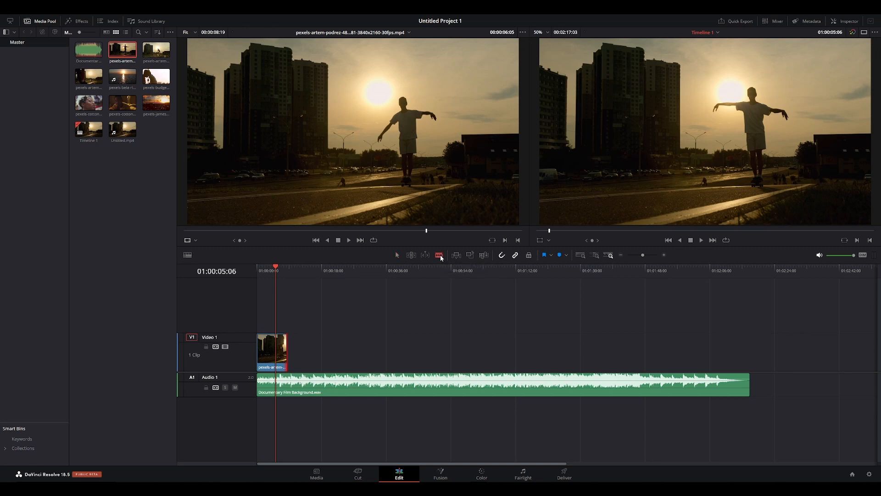
left_click(278, 352)
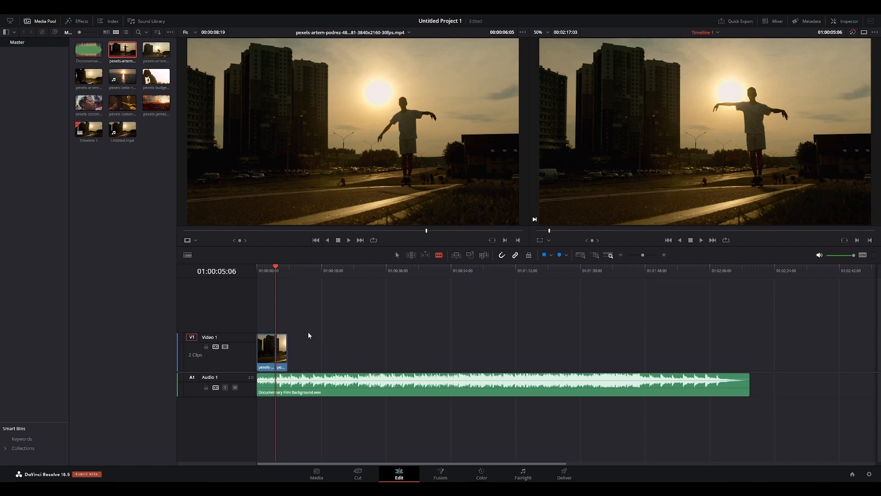
left_click(396, 255)
left_click(283, 354)
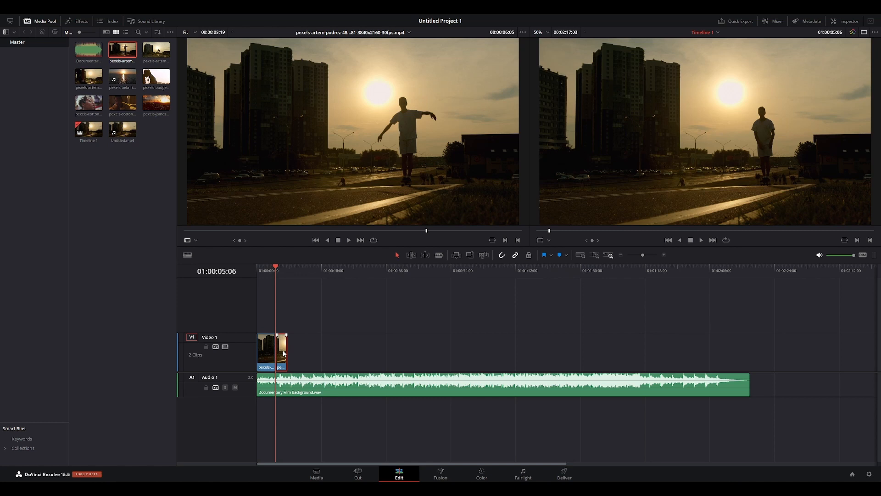
key("Delete")
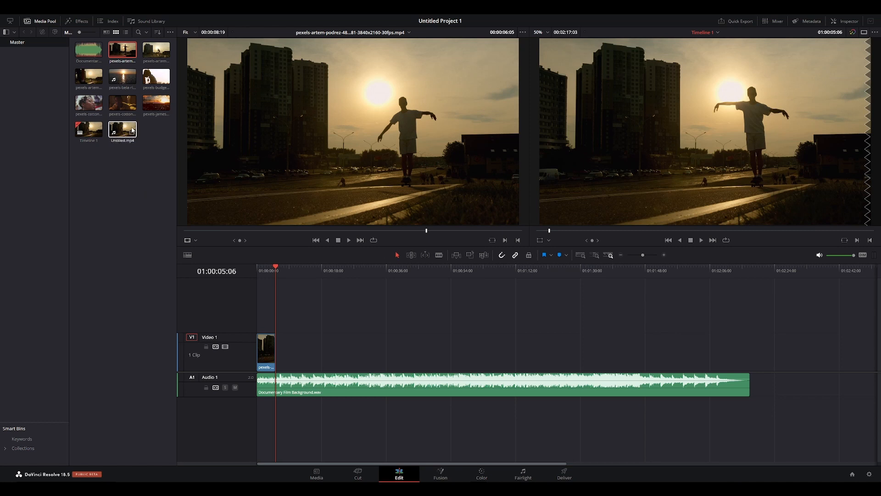
Step: Add the pexels-cottonbro-studio-6944067 clip to Video 1 beyond the skateboarder clip and trim its end to 01:00:34:19
left_click_drag(121, 106, 338, 355)
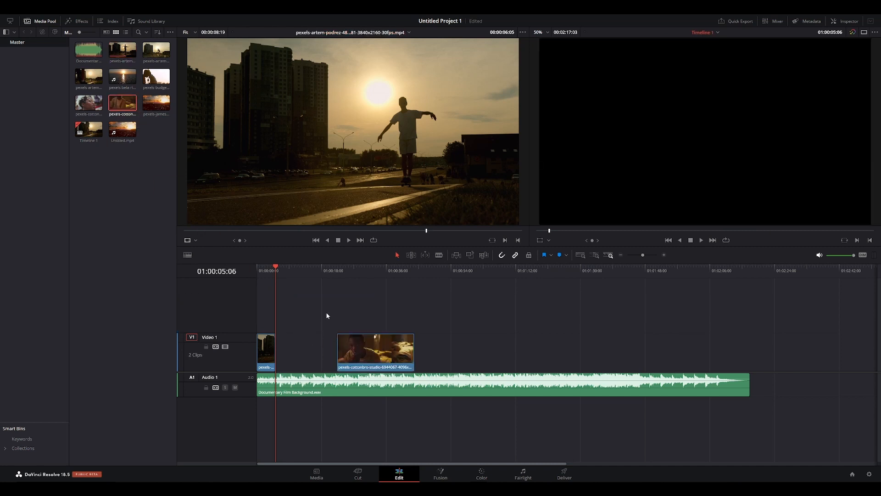
left_click(328, 269)
key("space")
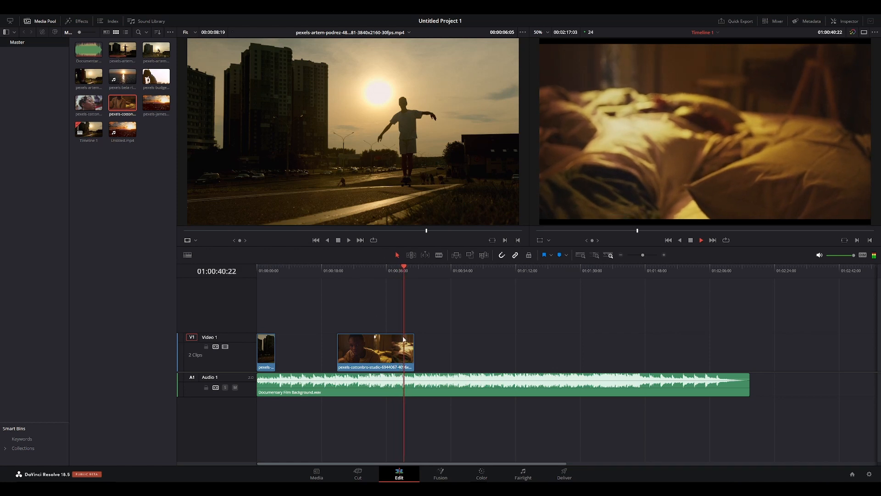
left_click_drag(397, 269, 378, 275)
key("space")
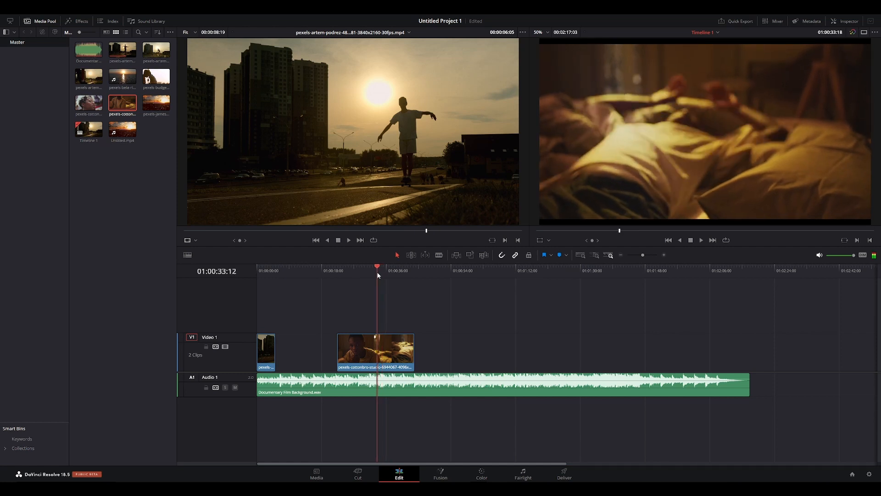
key("space")
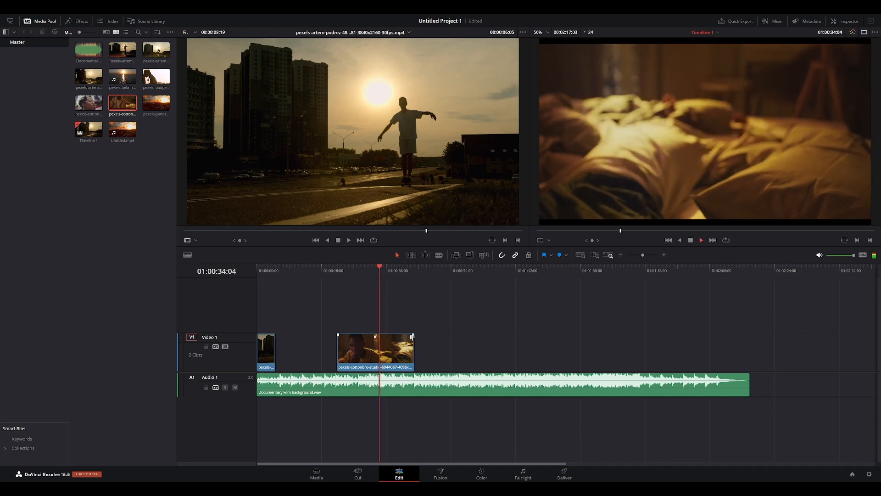
key("space")
left_click(381, 267)
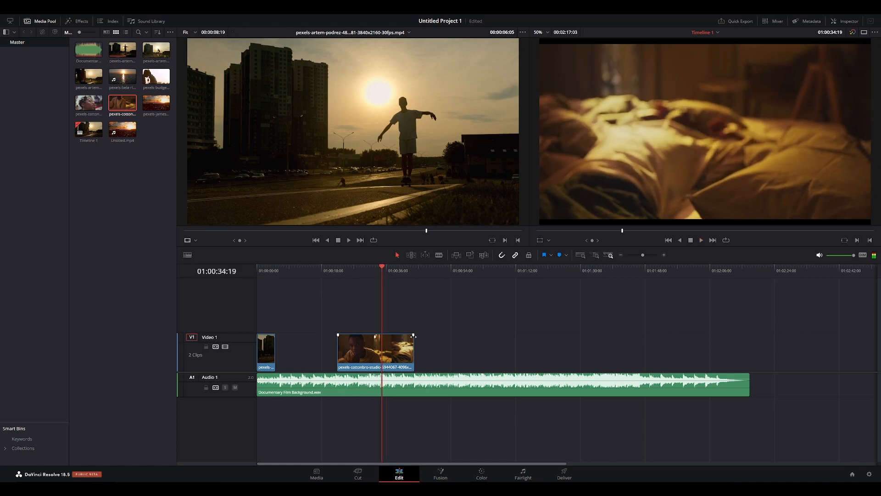
left_click_drag(415, 347, 383, 346)
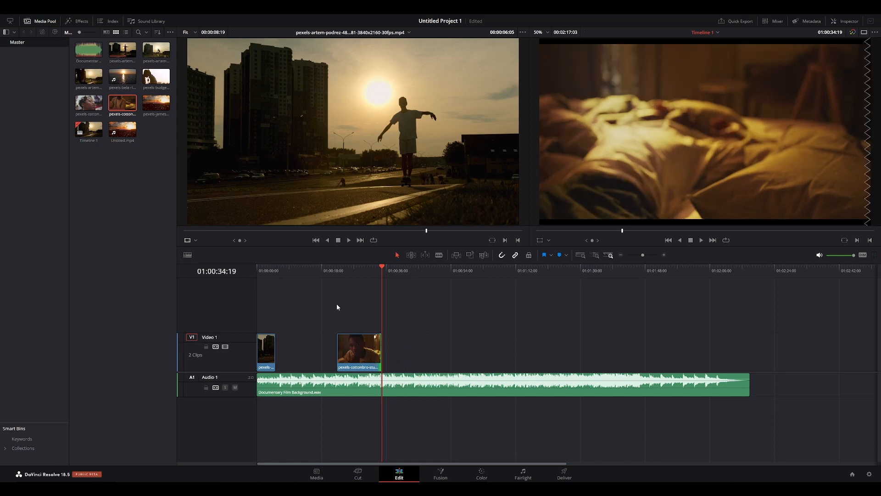
Step: Review the start of the pexels-cottonbro-studio-6944067 clip and trim a little off its beginning
left_click(335, 270)
key("space")
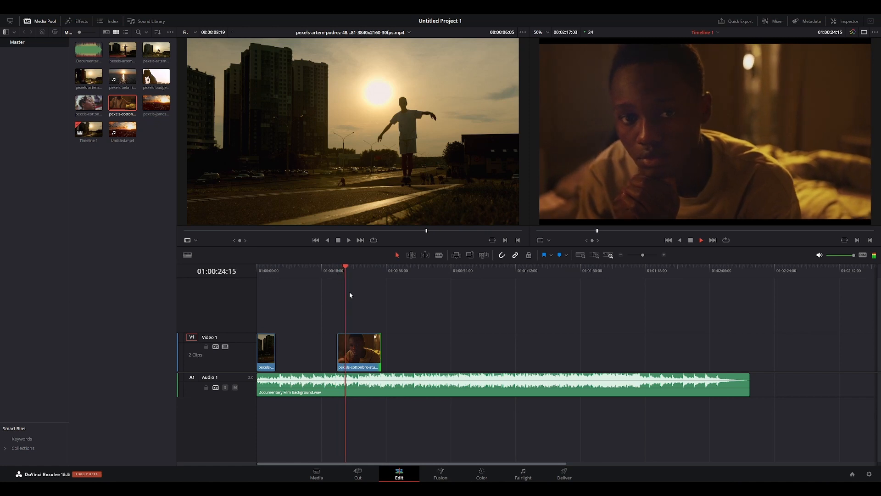
left_click_drag(338, 341, 341, 341)
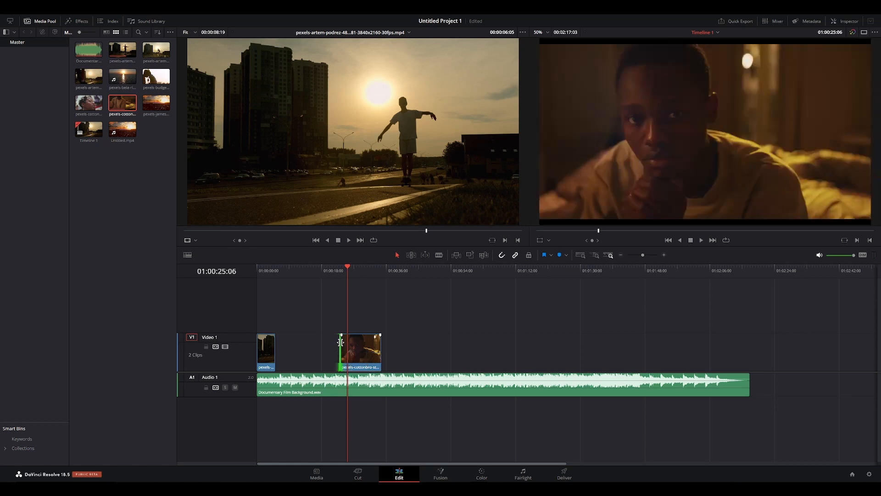
Step: Move the trimmed pexels-cottonbro-studio-6944067 clip directly against the end of the skateboarder clip and save the project
left_click(362, 352)
left_click(340, 268)
key("space")
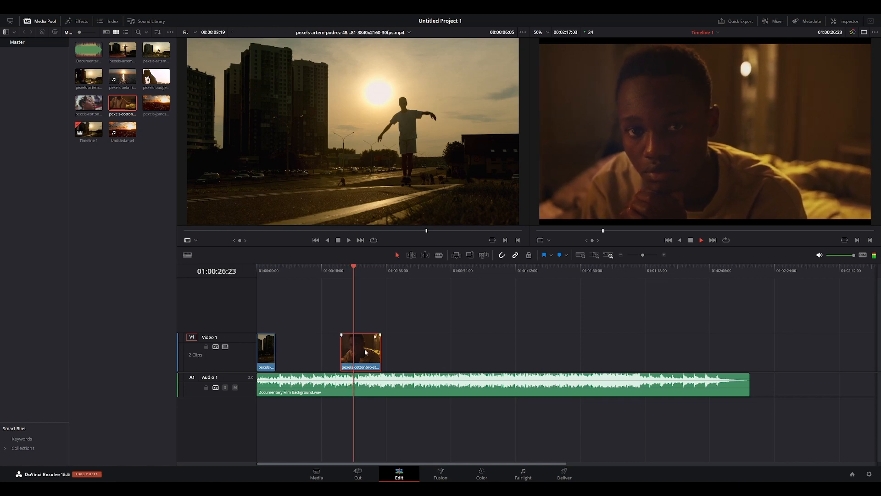
left_click_drag(366, 352, 308, 348)
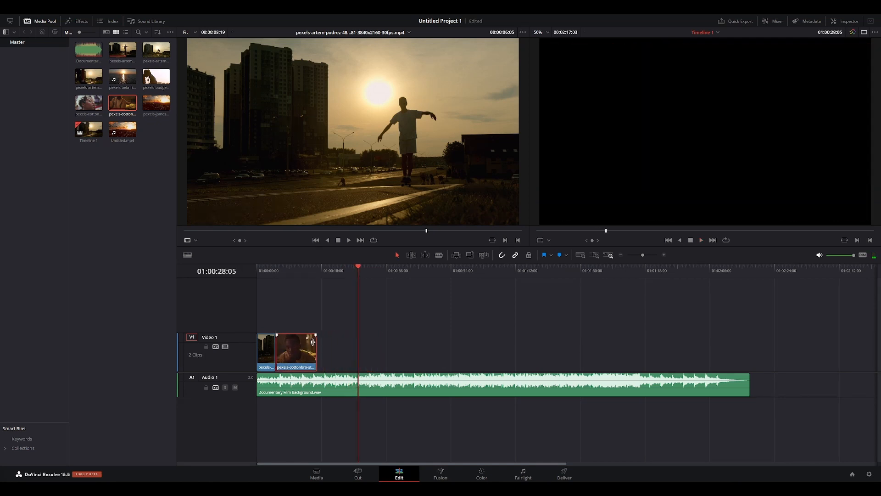
key("ctrl+s")
Step: Add the ocean sunset clip with its linked audio on new Video 2 and Audio 2 tracks, starting about 34 seconds in
double_click(118, 80)
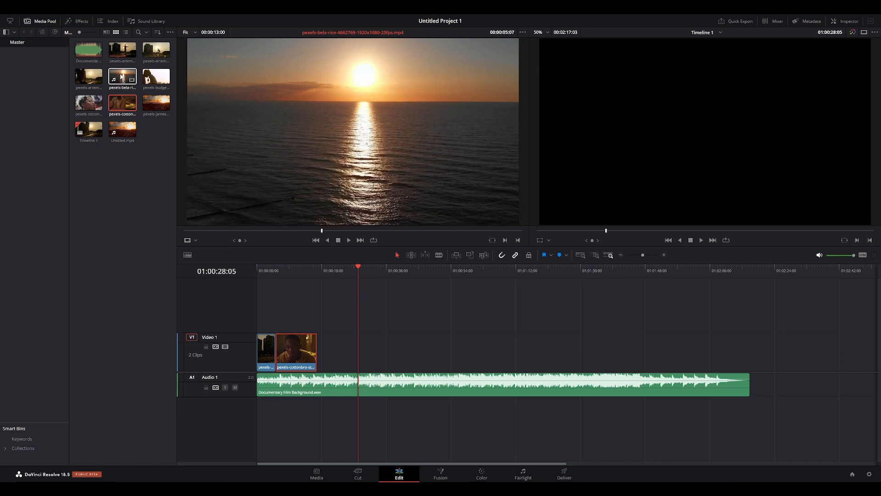
left_click_drag(121, 77, 376, 328)
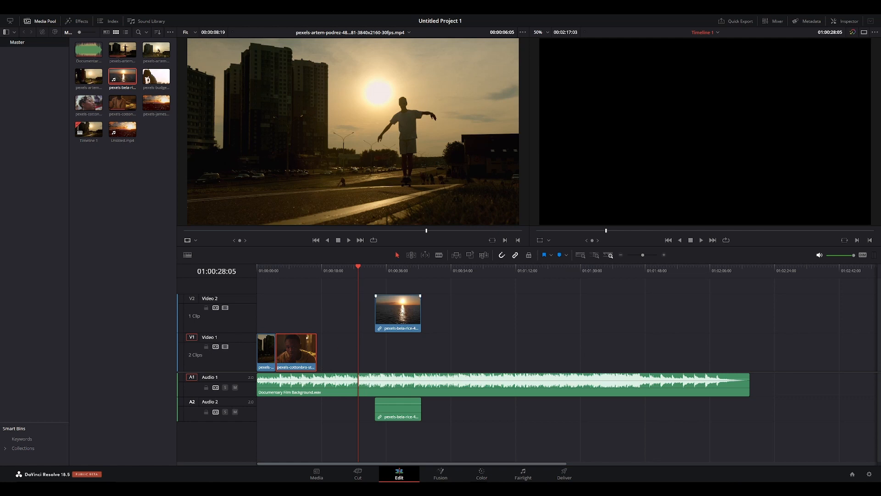
mouse_move(397, 308)
left_mouse_down()
mouse_move(390, 393)
mouse_move(413, 389)
mouse_move(403, 388)
mouse_move(400, 420)
mouse_move(400, 314)
left_mouse_up()
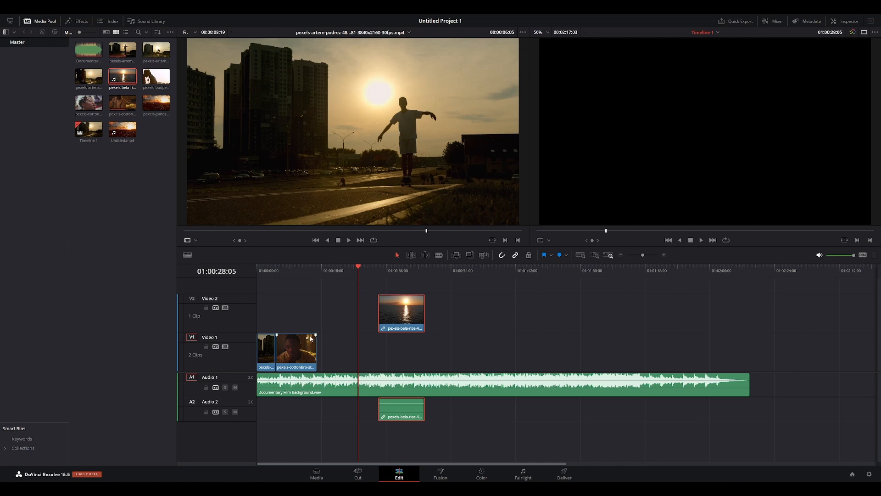
Step: Unlink the ocean sunset clip on Video 2 from its audio and delete the audio part on Audio 2
right_click(405, 312)
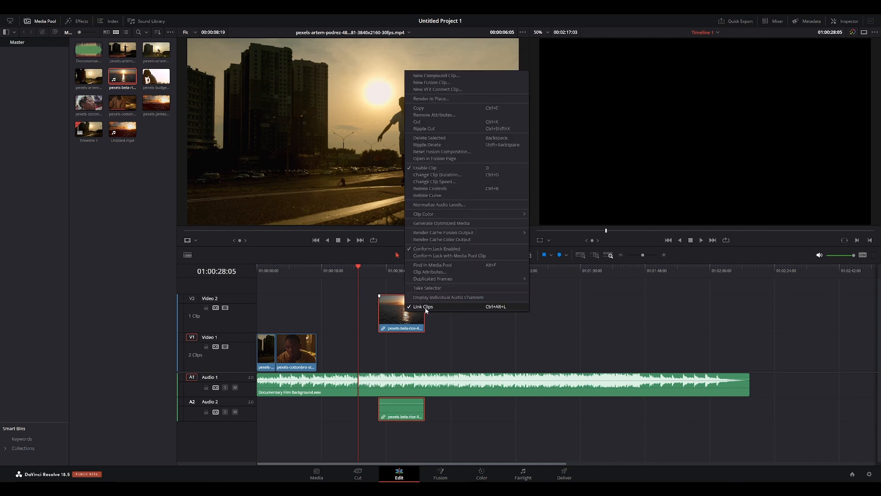
left_click(424, 306)
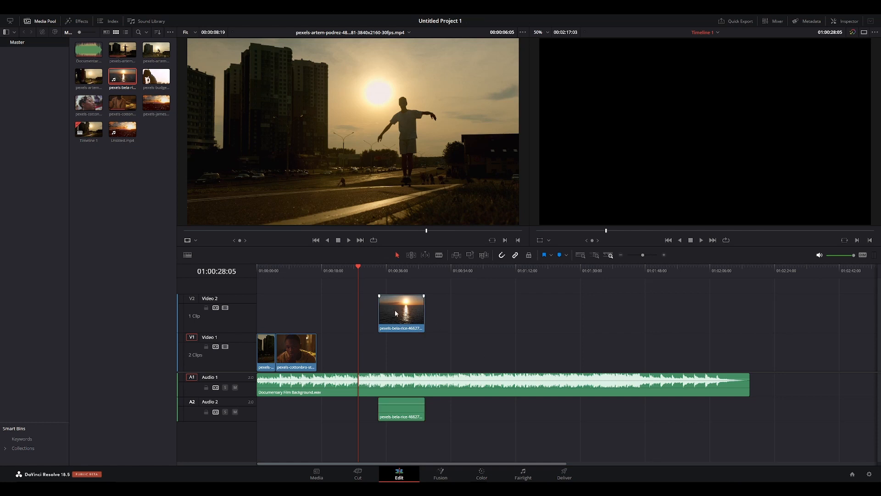
left_click(407, 415)
left_click(411, 323)
left_click(399, 417)
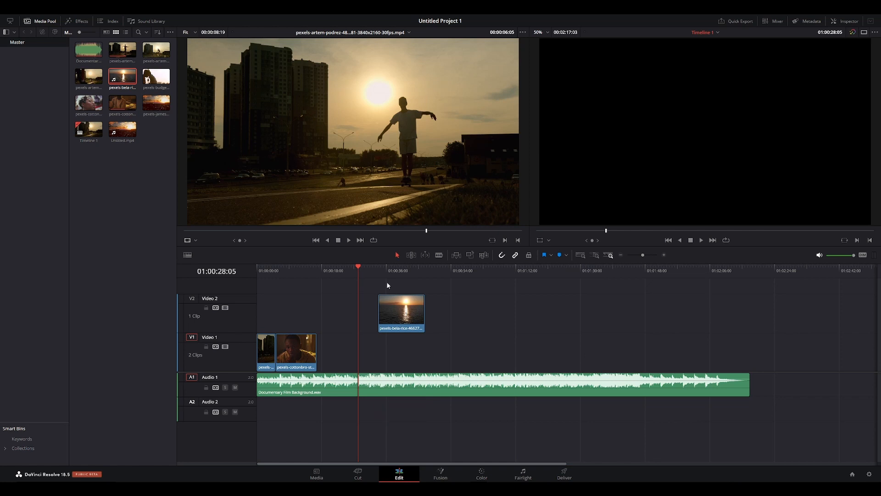
Step: Move the ocean sunset clip to Video 1, trim its end, and place it directly after the pexels-cottonbro-studio-6944067 clip
left_click_drag(403, 319, 397, 347)
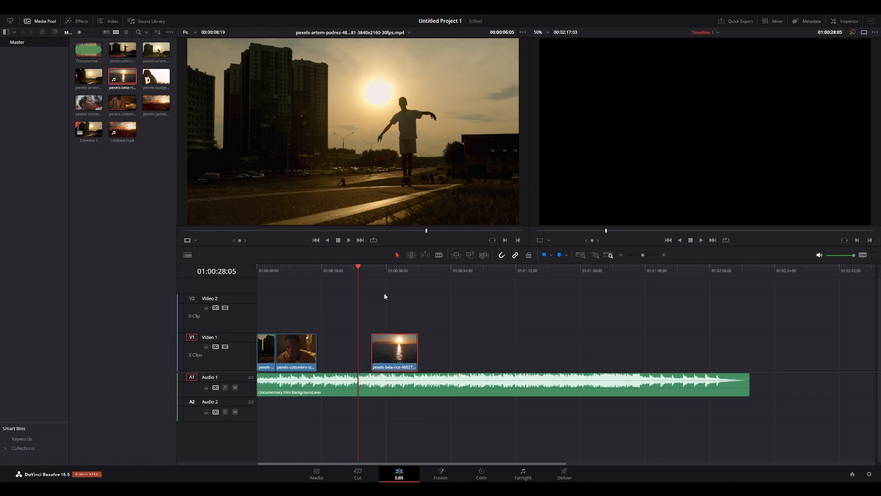
left_click(372, 267)
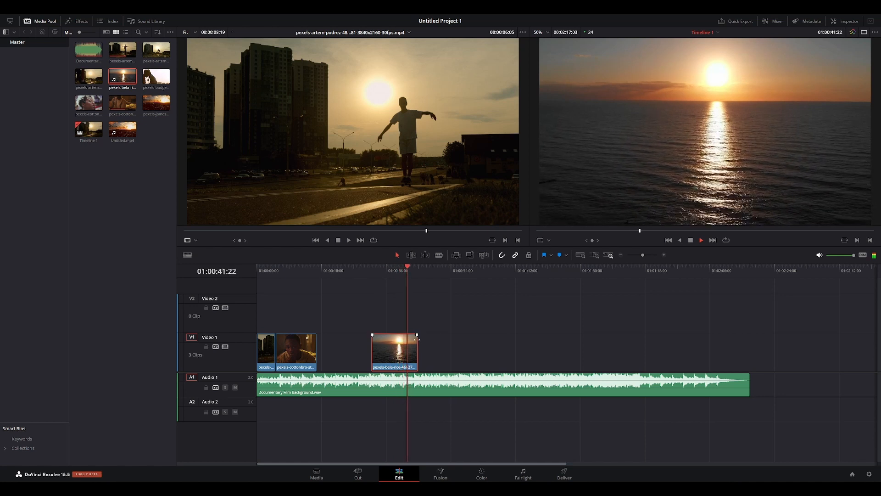
left_click_drag(416, 341, 328, 348)
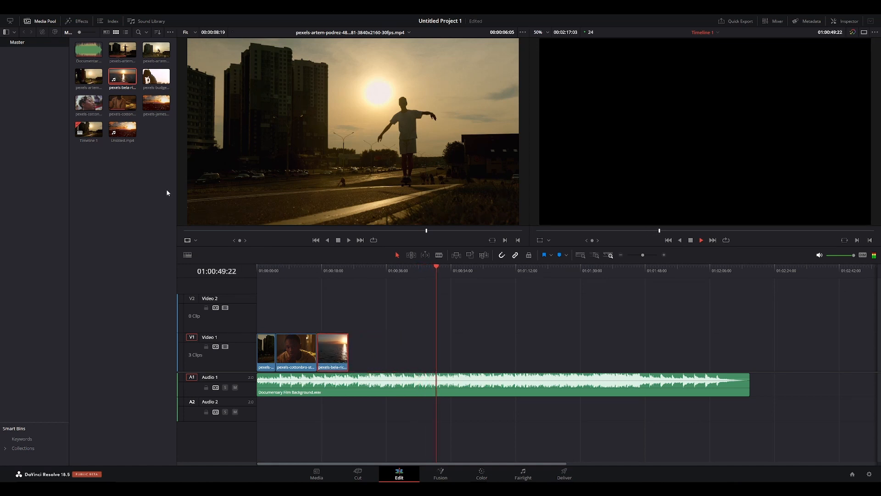
key("space")
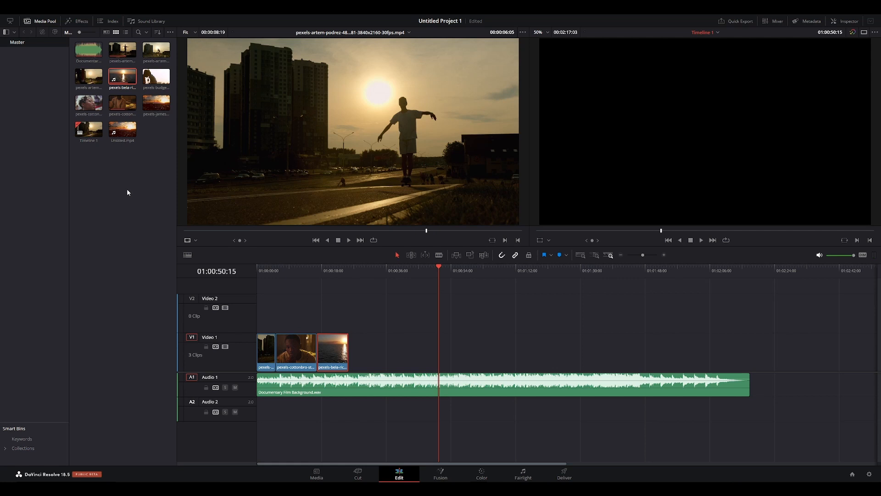
Step: Append the silhouetted couple clip and the aerial city sunset clip on Video 1, directly after the ocean sunset clip
left_click(153, 78)
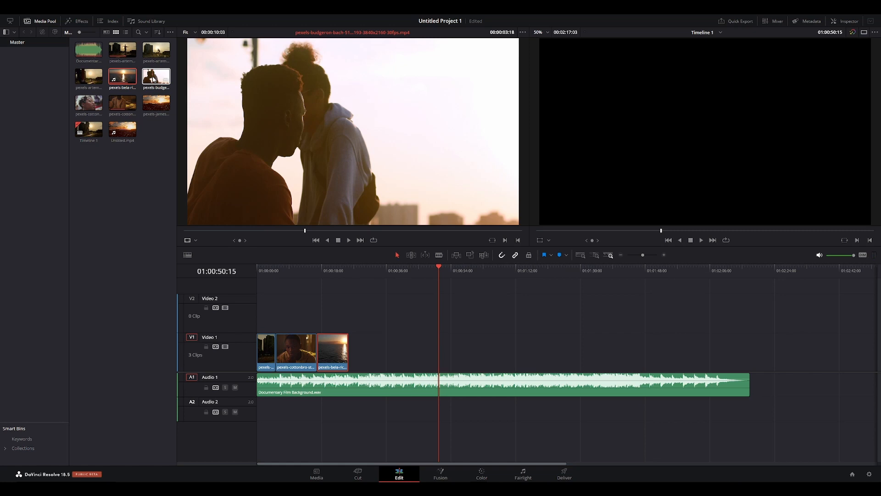
left_click_drag(154, 78, 364, 352)
left_click(418, 353)
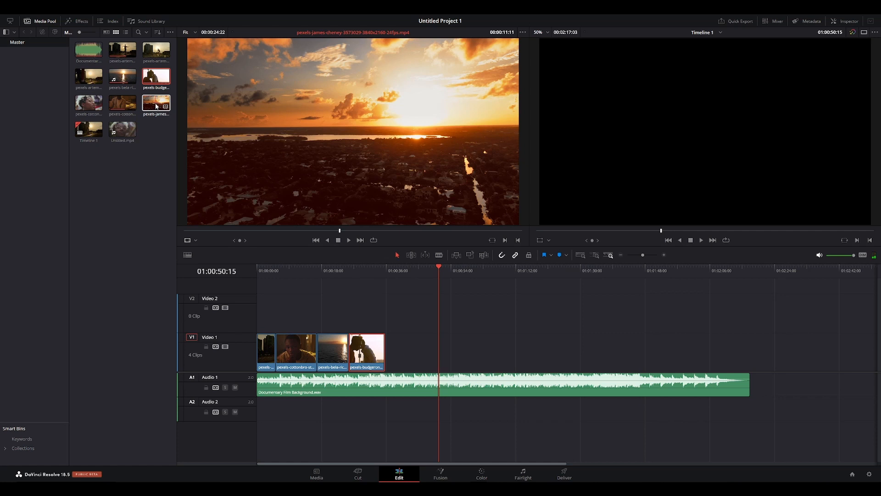
left_click_drag(157, 107, 436, 351)
Step: Play the assembled edit from the beginning and recheck the cut between the couple clip and the aerial sunset clip
key("Home")
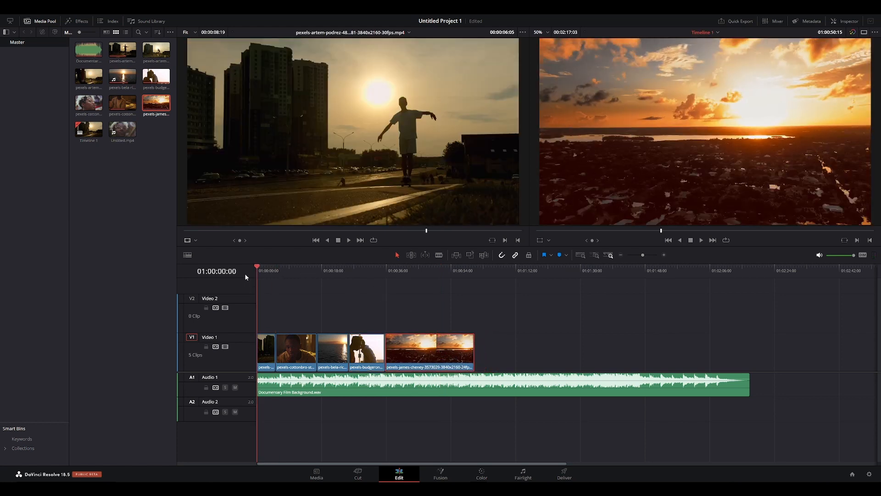
key("space")
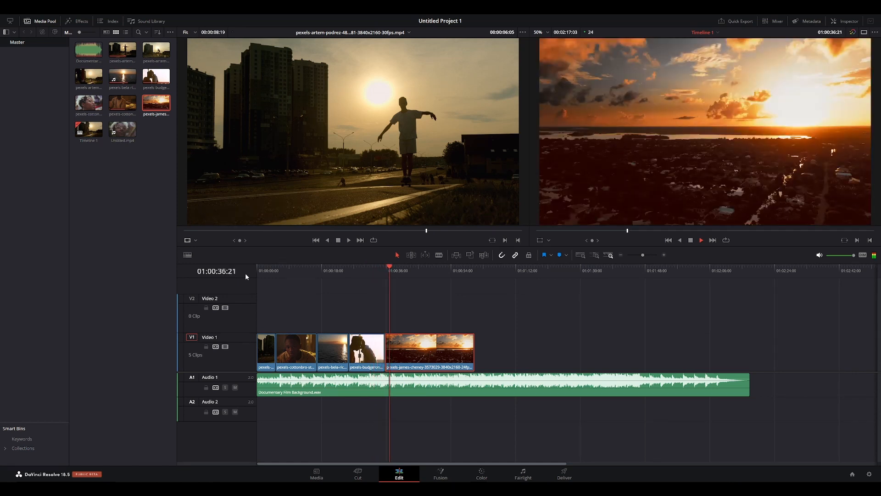
key("space")
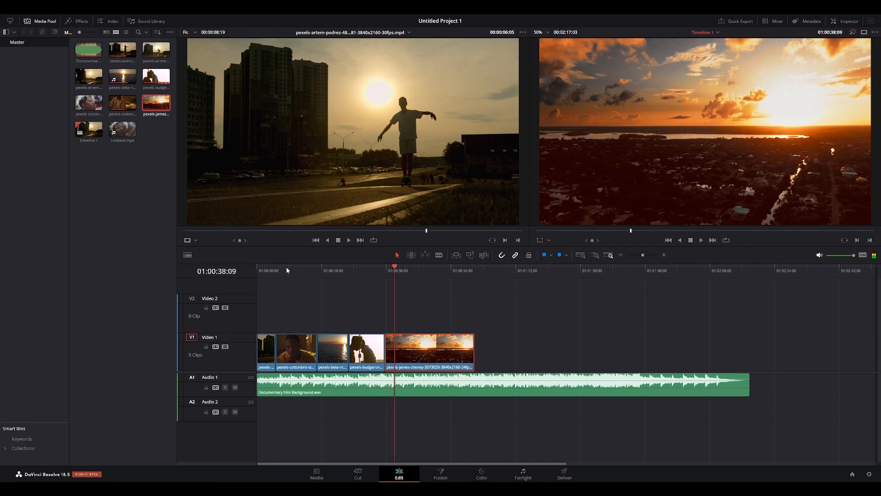
left_click(380, 268)
left_click(369, 268)
key("space")
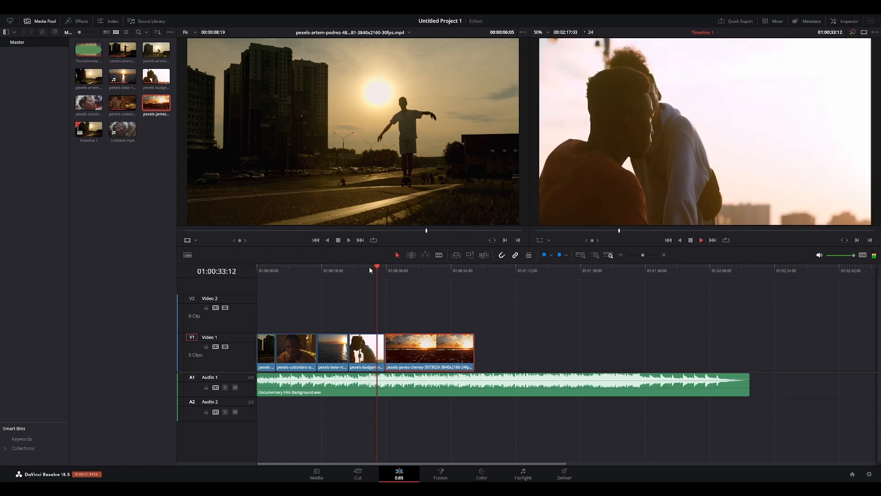
key("space")
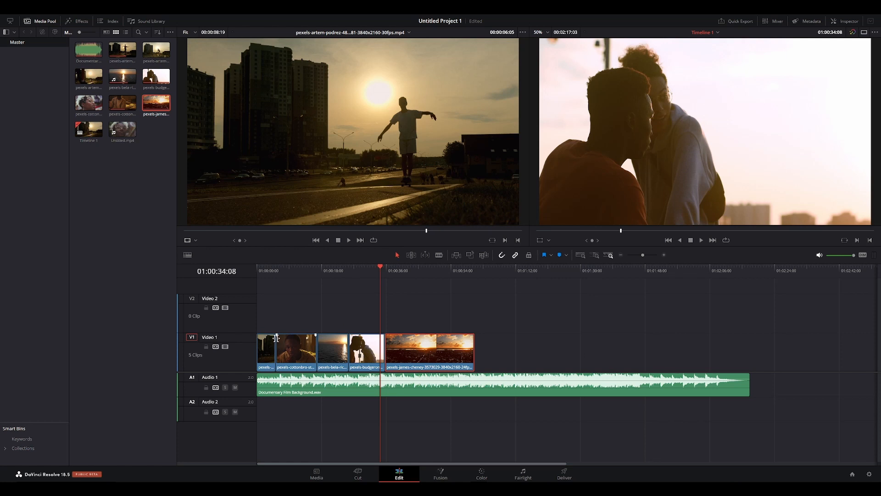
Step: Shorten the second, third and fourth clips, close the gaps, and trim the aerial sunset clip to end at about 30 seconds
left_click_drag(277, 347, 333, 353)
left_click_drag(403, 356, 362, 356)
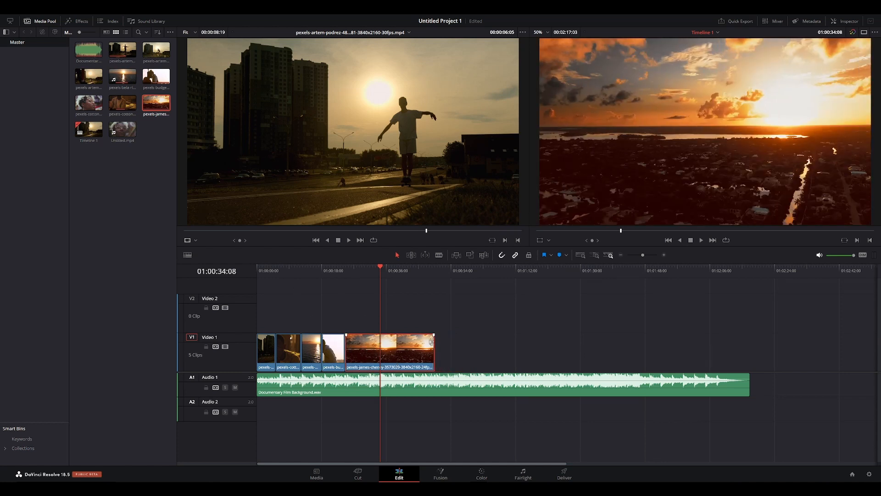
left_click_drag(433, 342, 366, 342)
Step: Play the shortened edit from the start and trim the background music to end with the last video clip
left_click_drag(273, 272, 252, 273)
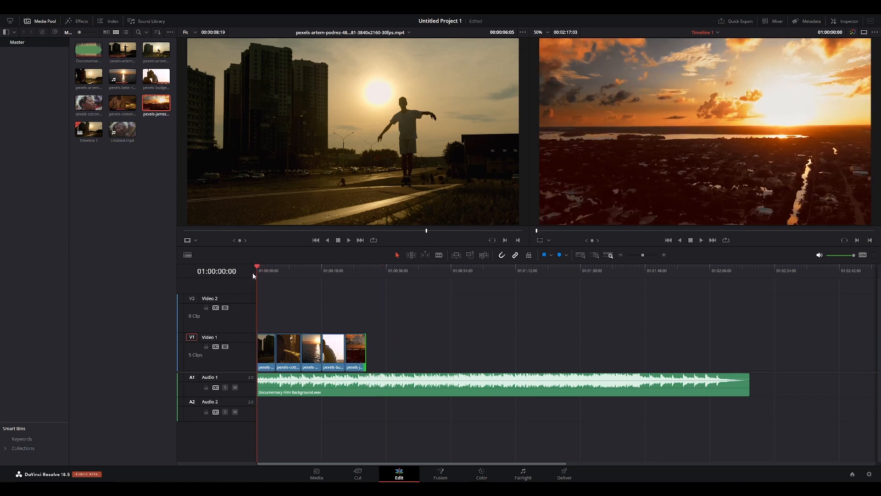
key("space")
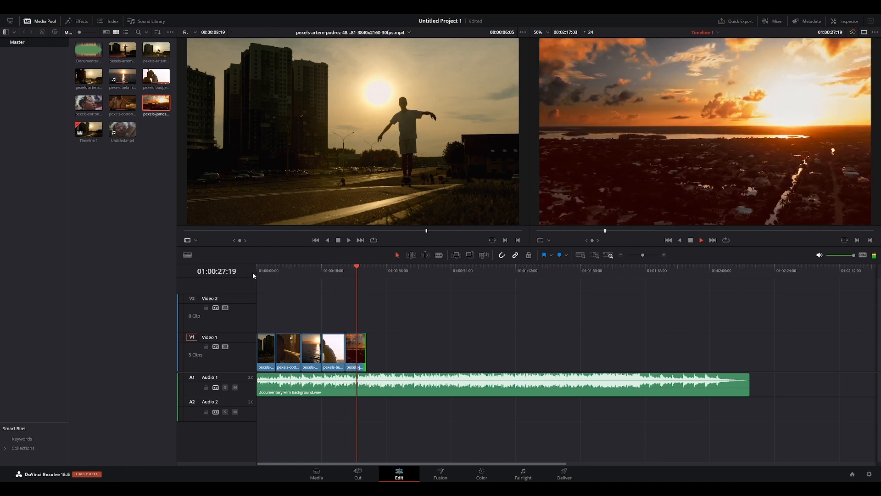
key("space")
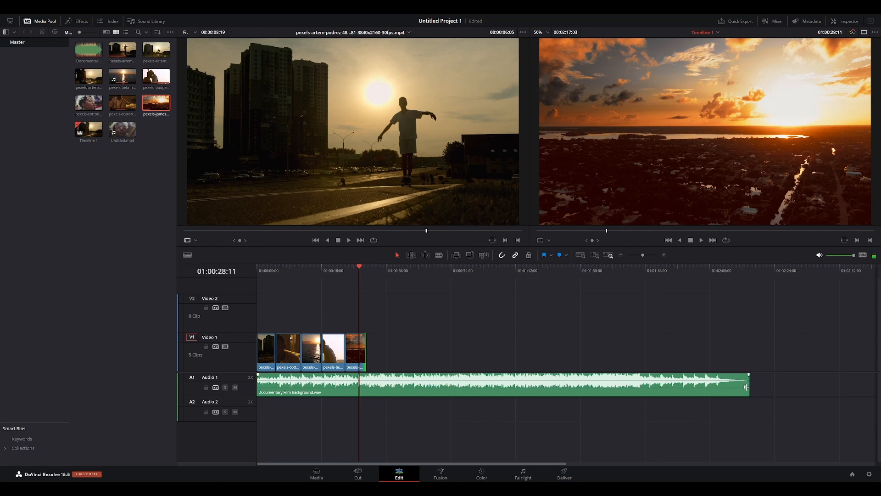
left_click_drag(749, 387, 366, 391)
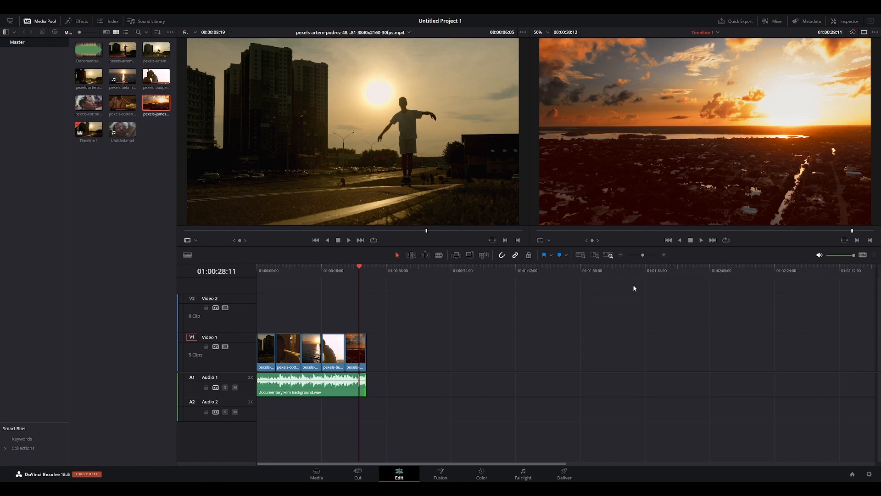
Step: Set up the export with the YouTube 1080p preset, file name test, and the Music > test folder as destination
left_click(567, 477)
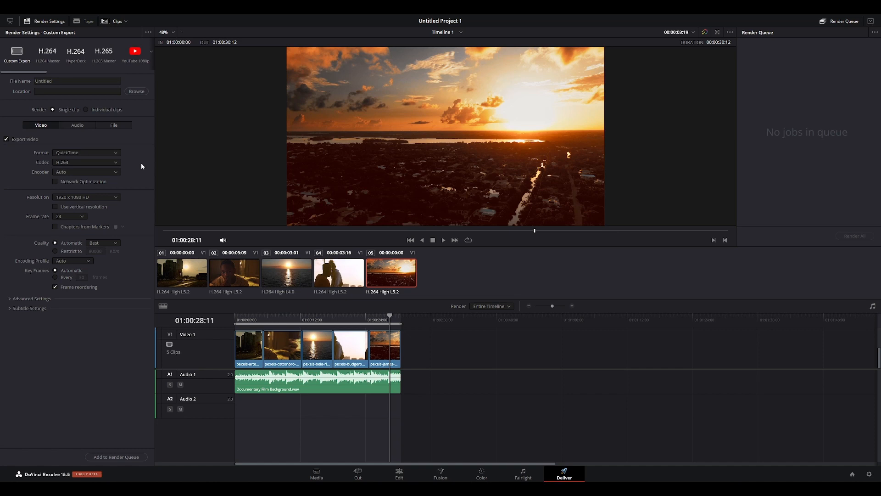
left_click(133, 53)
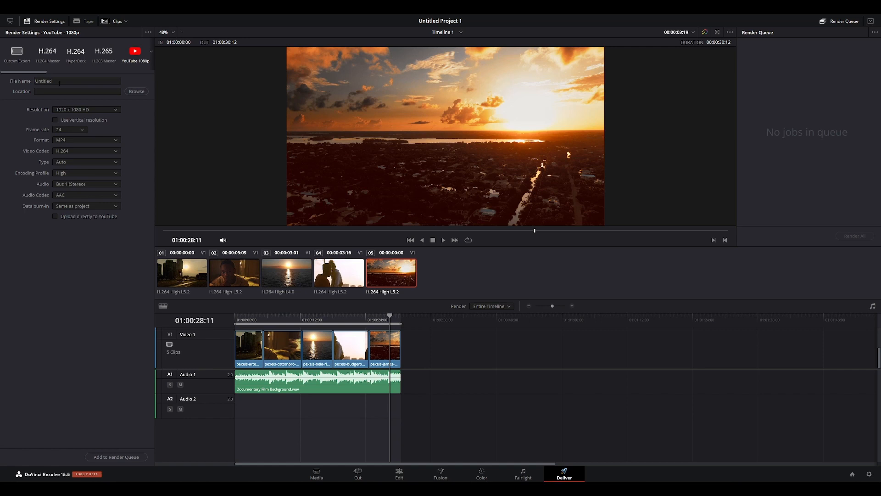
left_click(132, 91)
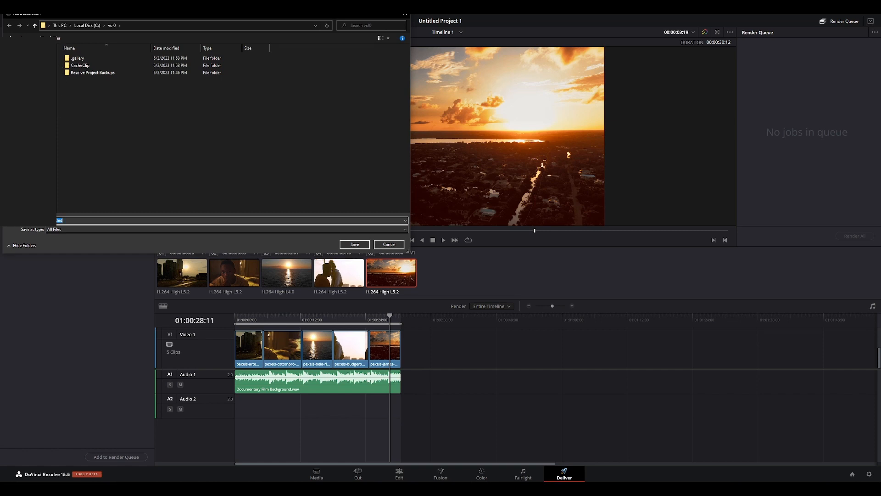
left_click(28, 92)
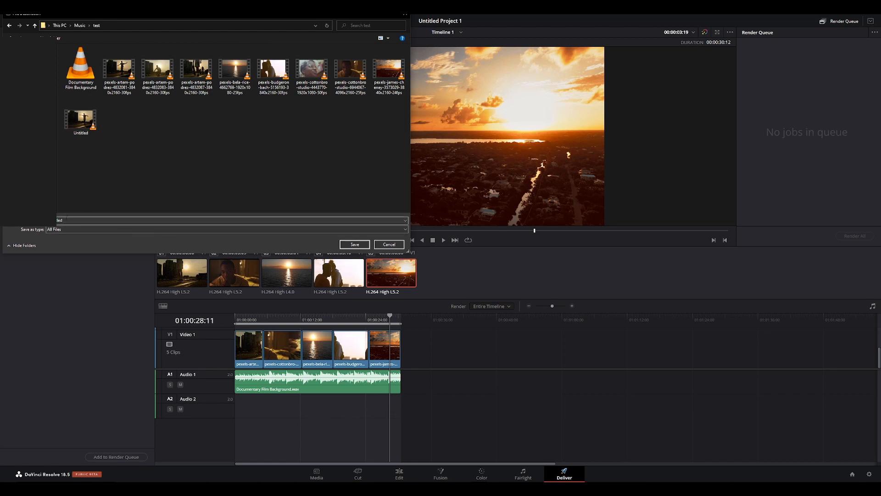
double_click(67, 220)
key("BackSpace")
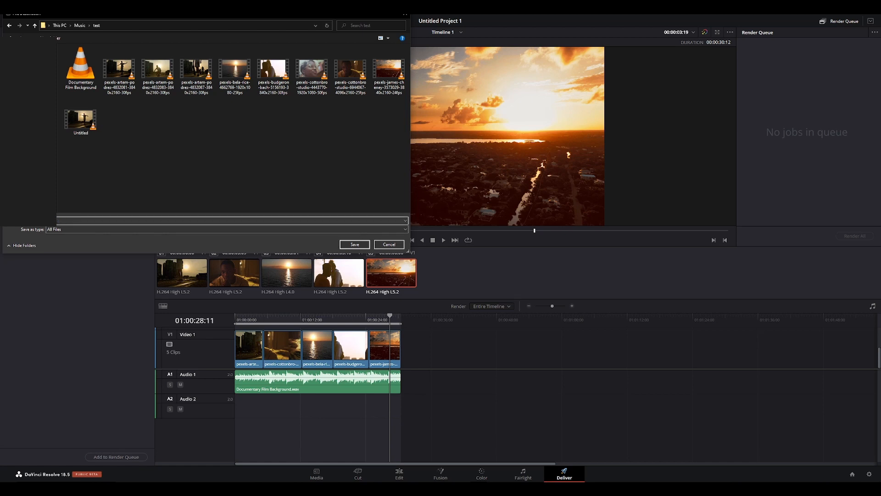
left_click(353, 245)
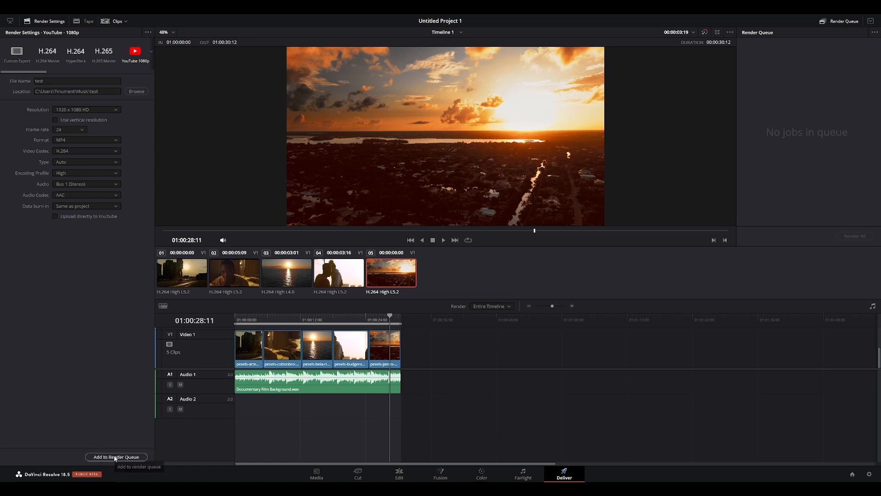
Step: Queue and render the export job, and open the rendered test video from the Music > test folder
left_click(116, 457)
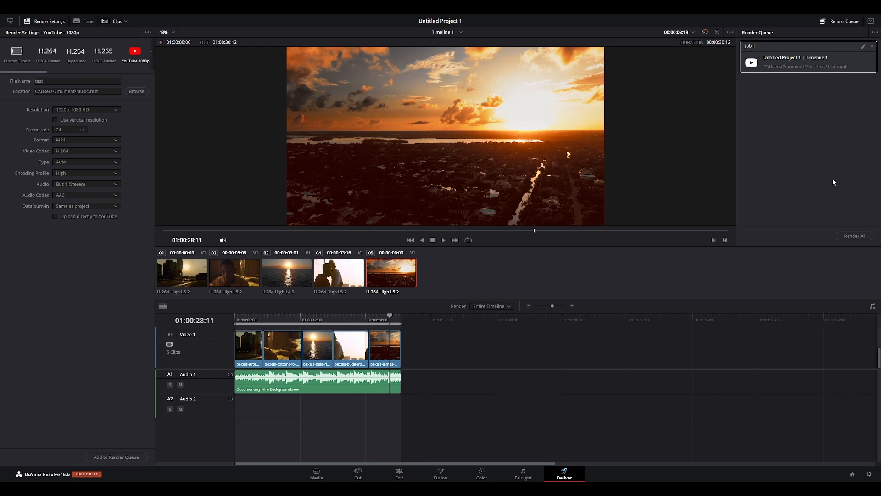
left_click(855, 236)
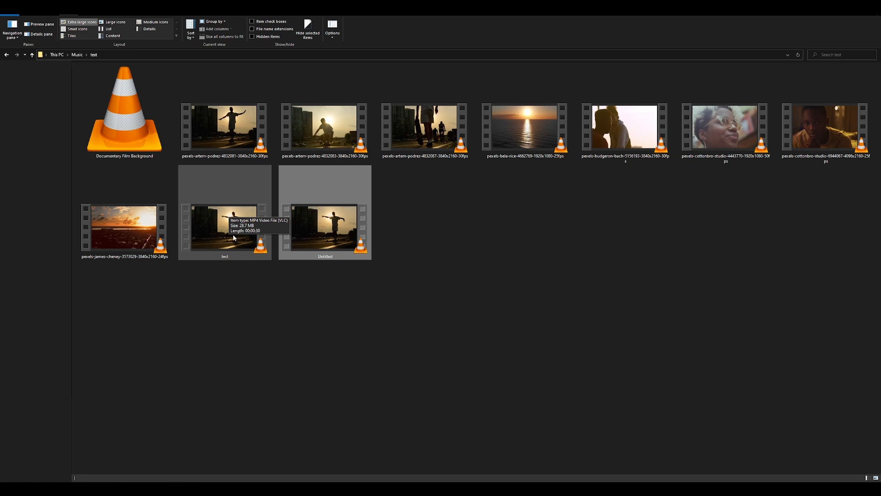
double_click(230, 237)
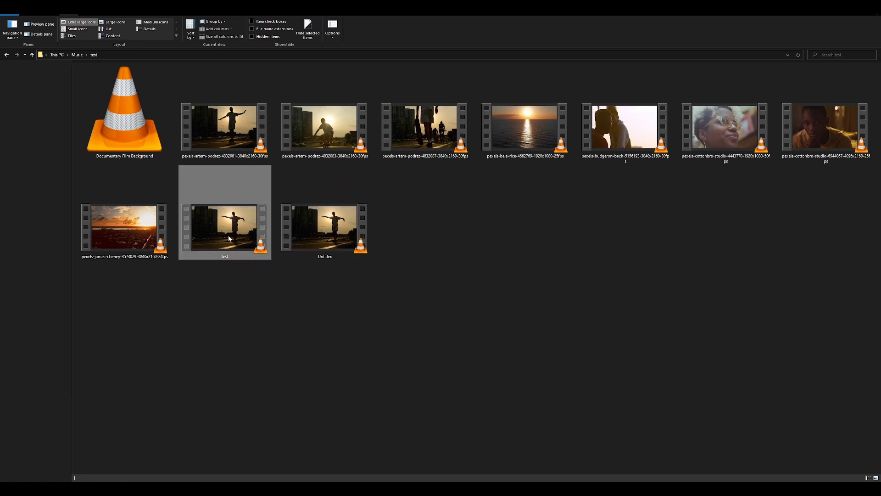